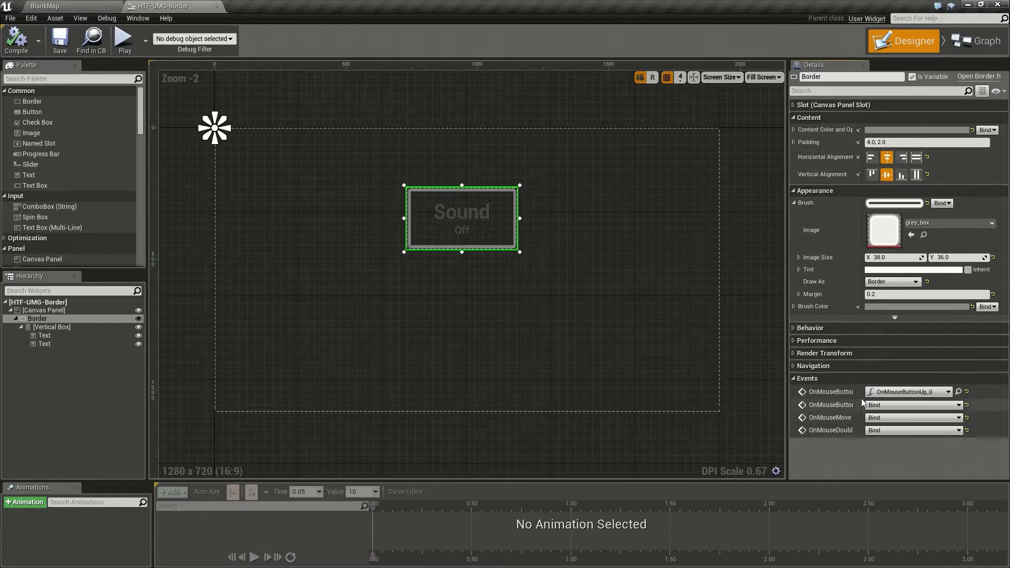
- Widen the Details panel's property-name column so the Border's full event names are readable
left_click_drag(863, 398, 901, 404)
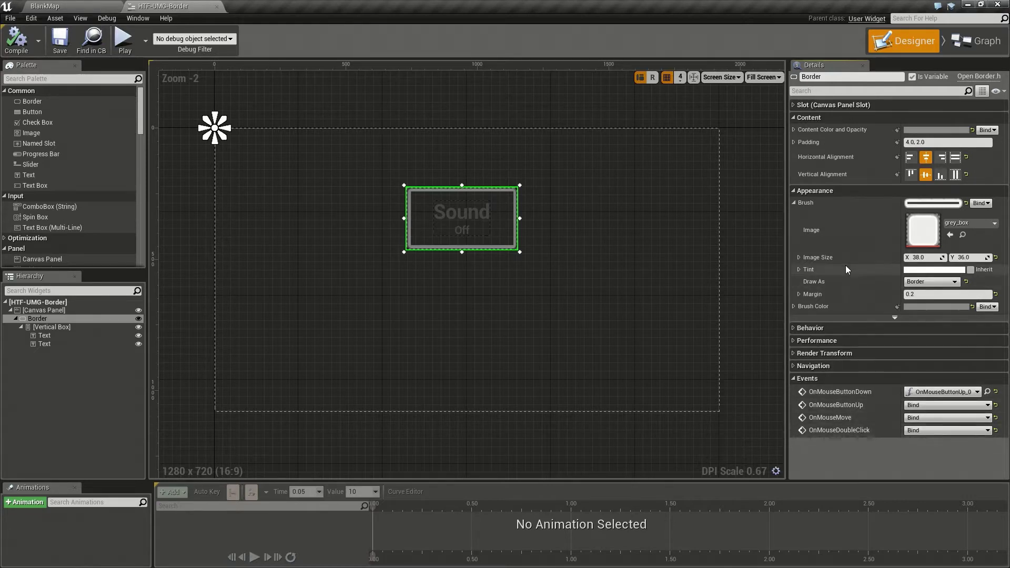
left_click_drag(787, 215, 737, 217)
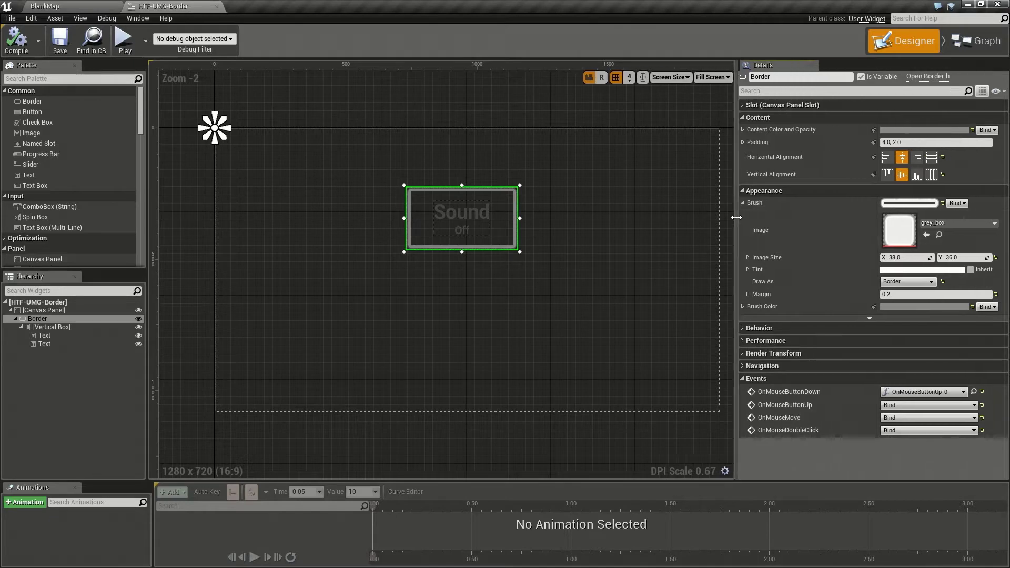
left_click(744, 130)
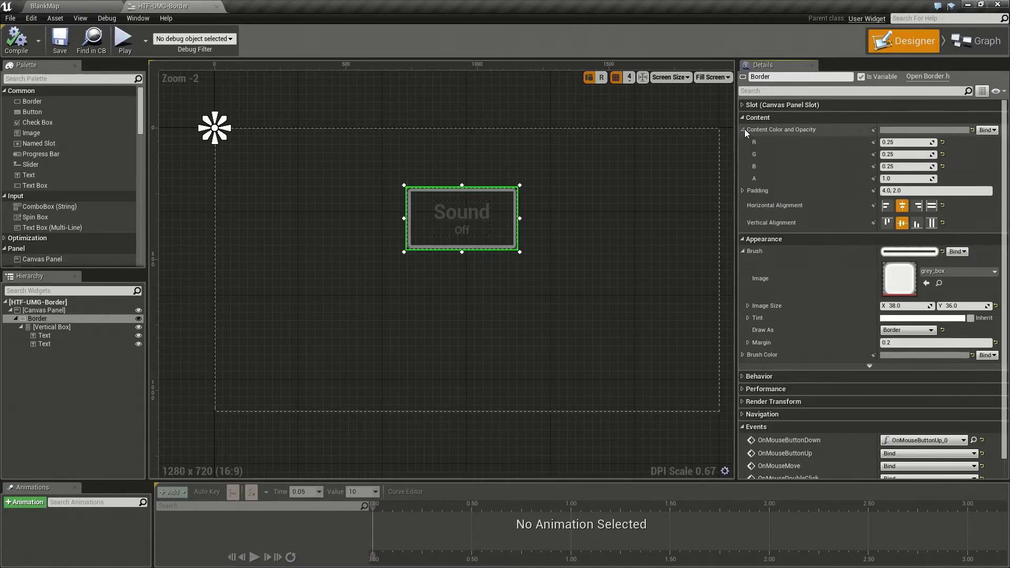
left_click(744, 129)
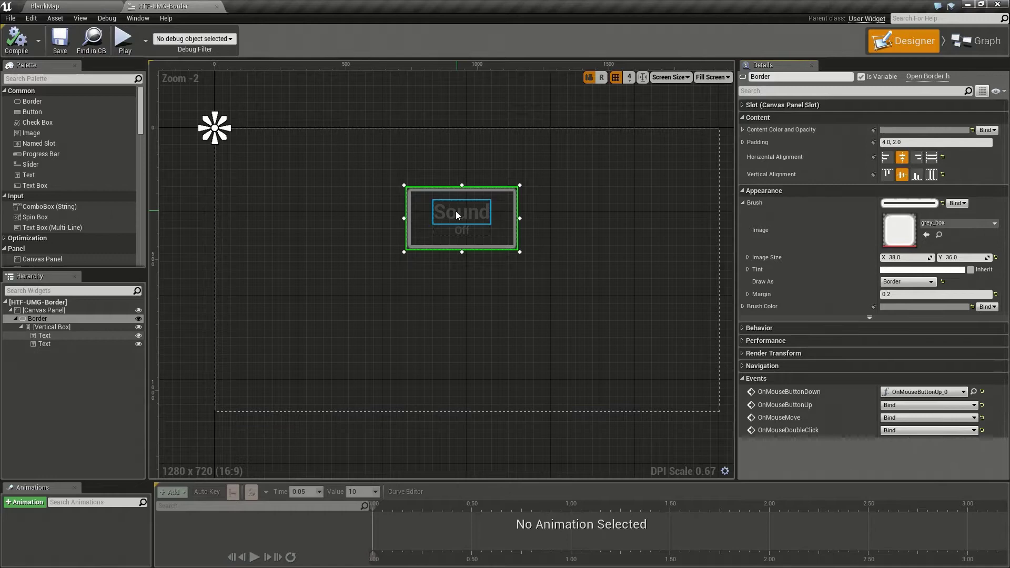
left_click(901, 131)
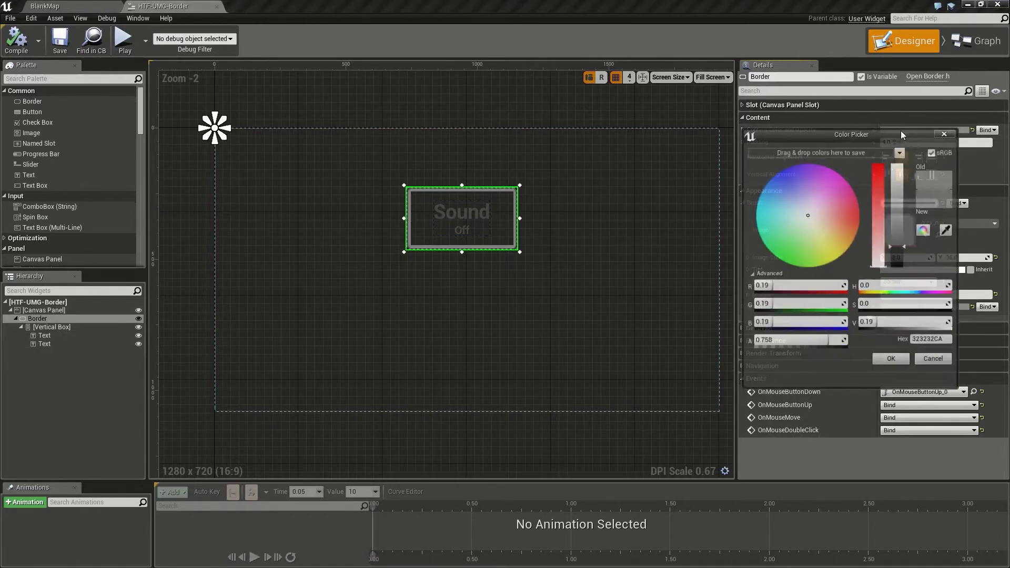
left_click_drag(899, 242, 899, 167)
left_click_drag(823, 219, 778, 245)
left_click(936, 361)
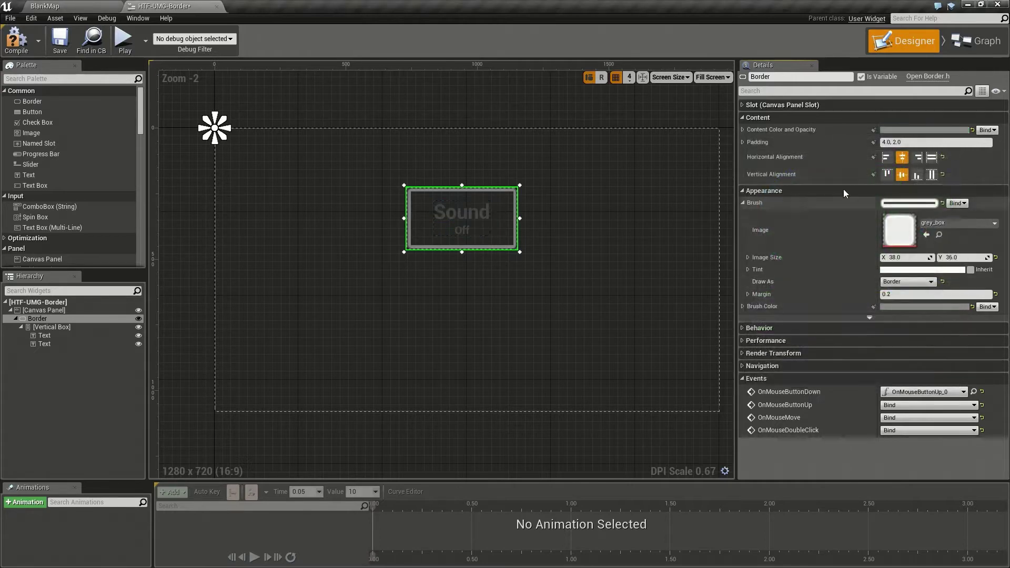
left_click(742, 142)
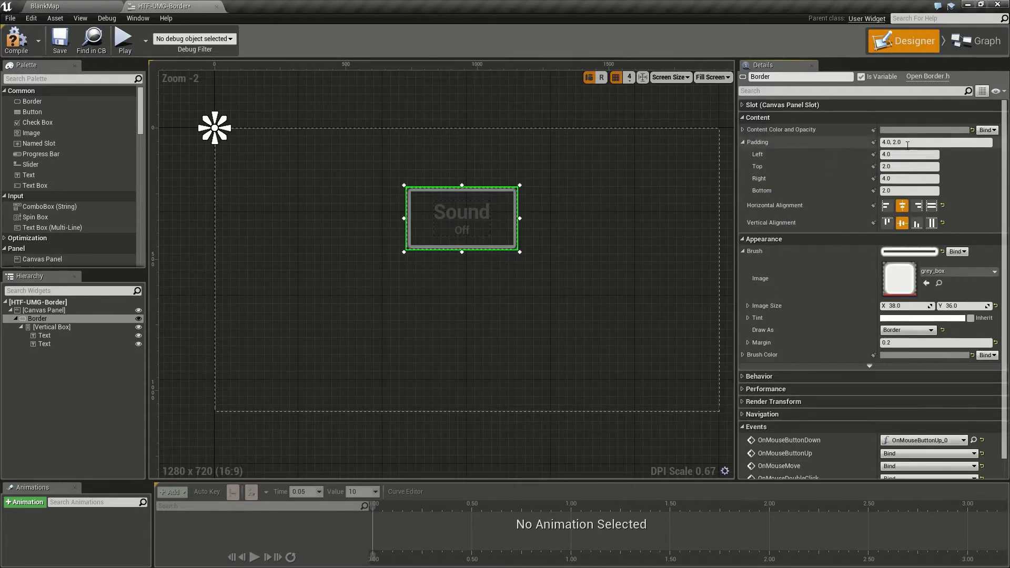
left_click(743, 142)
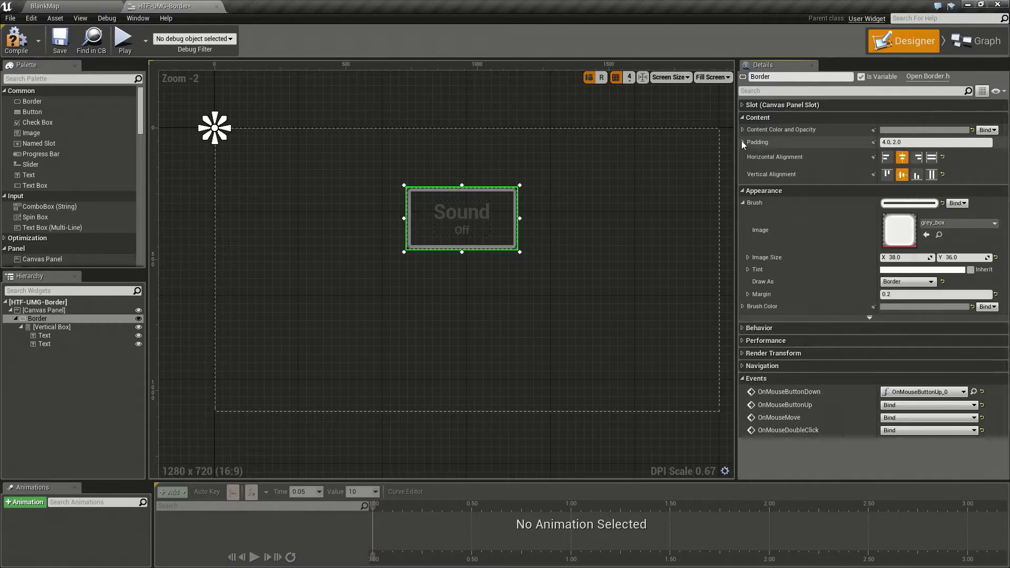
left_click(887, 157)
left_click(906, 159)
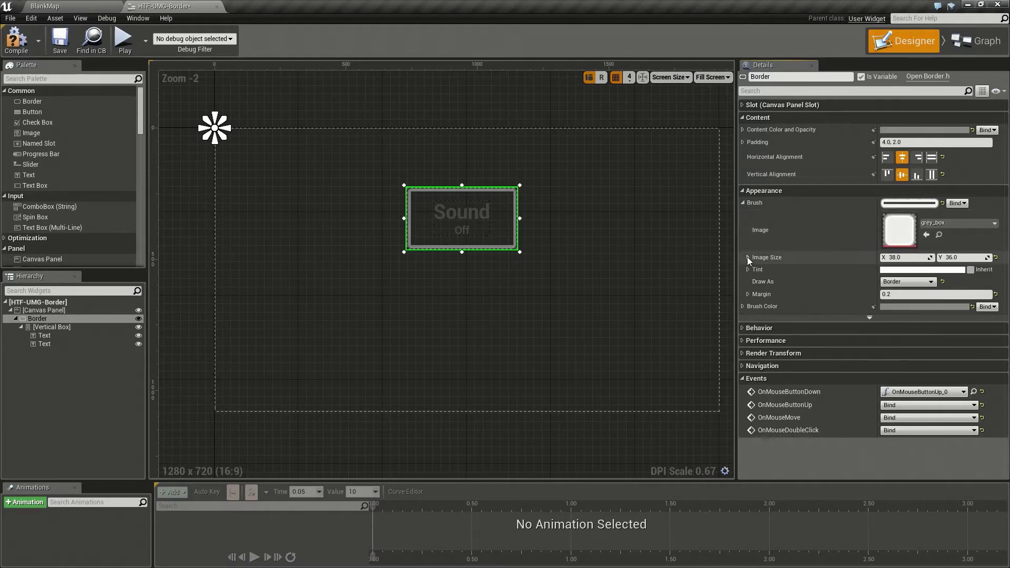
- Set the Border brush's Draw As to Box after briefly trying Border, and inspect its Margin values
left_click(907, 281)
left_click(900, 294)
left_click(904, 281)
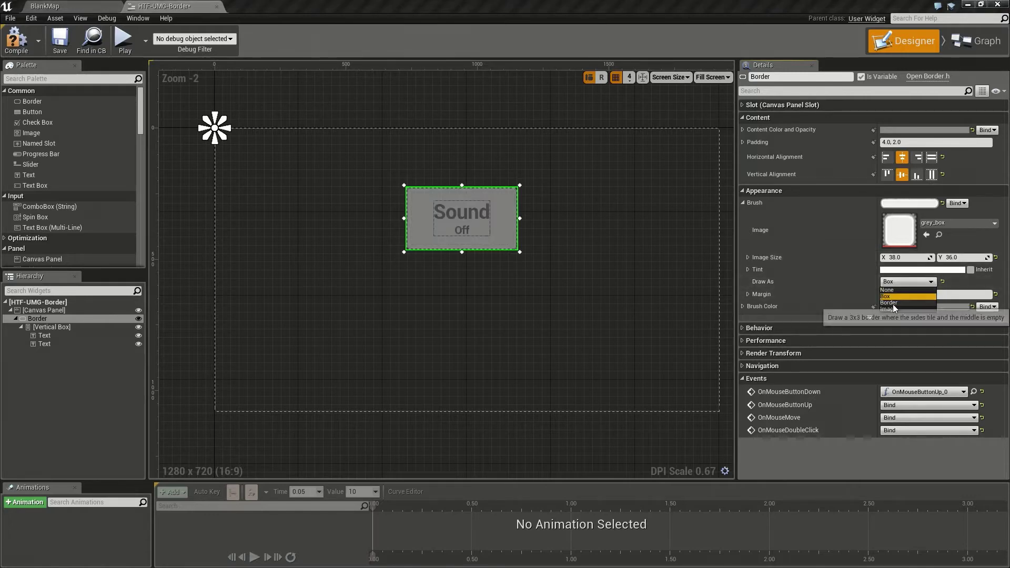
left_click(893, 304)
left_click(907, 281)
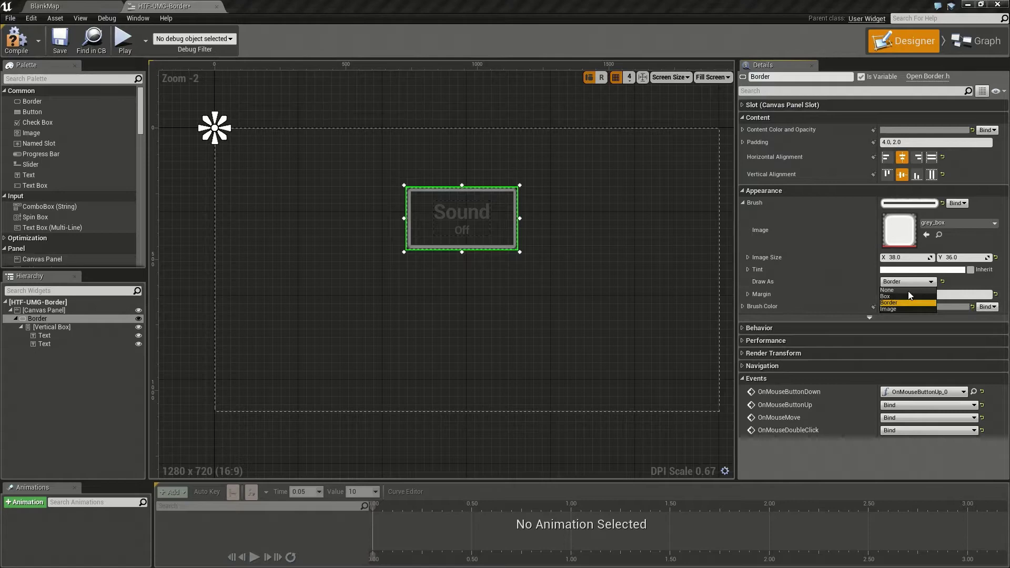
left_click(900, 295)
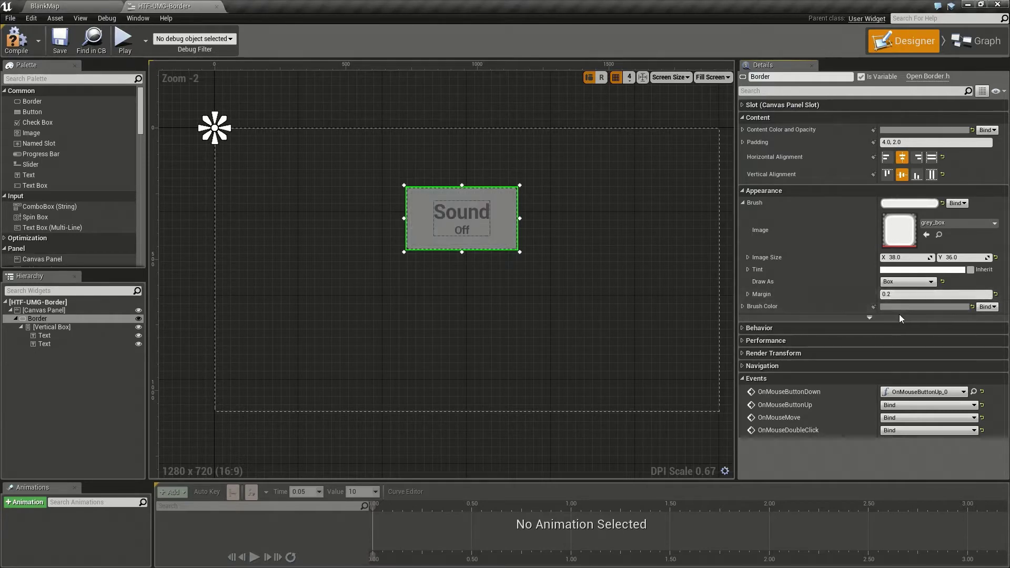
left_click(748, 295)
left_click(749, 294)
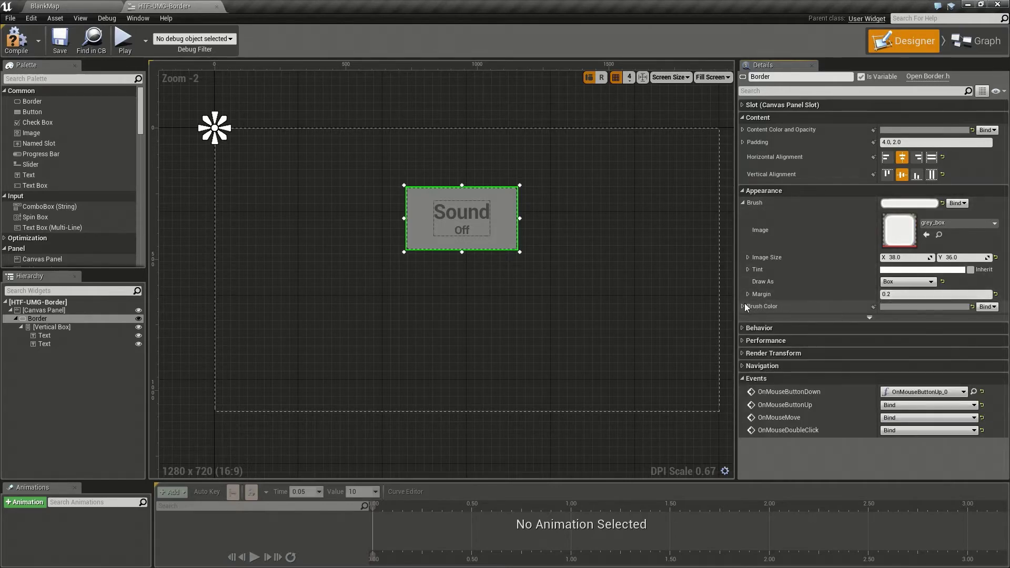
left_click(743, 306)
left_click(926, 307)
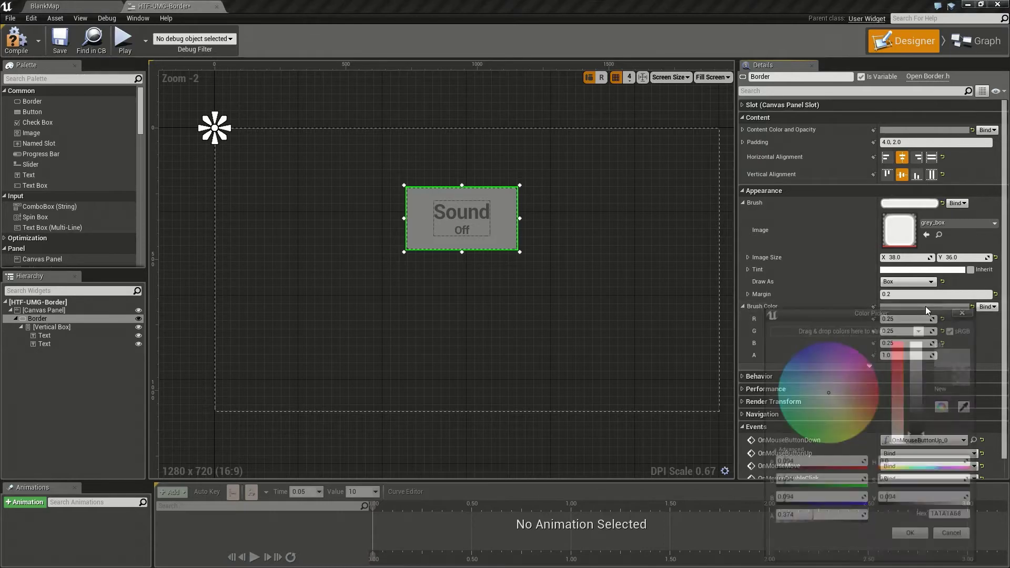
mouse_move(838, 377)
left_mouse_down()
mouse_move(860, 361)
mouse_move(889, 392)
mouse_move(827, 410)
mouse_move(799, 370)
mouse_move(786, 416)
left_mouse_up()
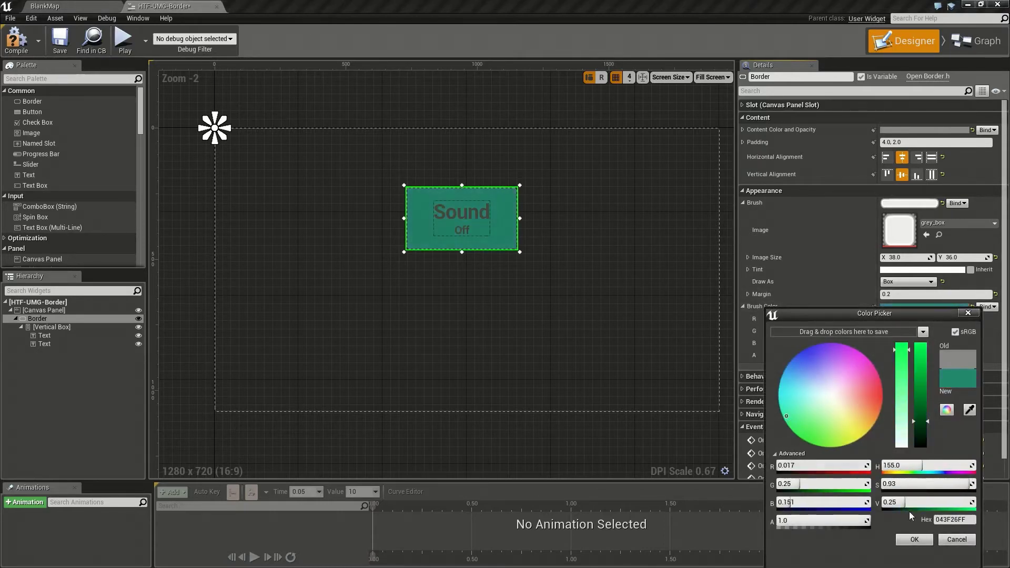
left_click(957, 540)
left_click(801, 369)
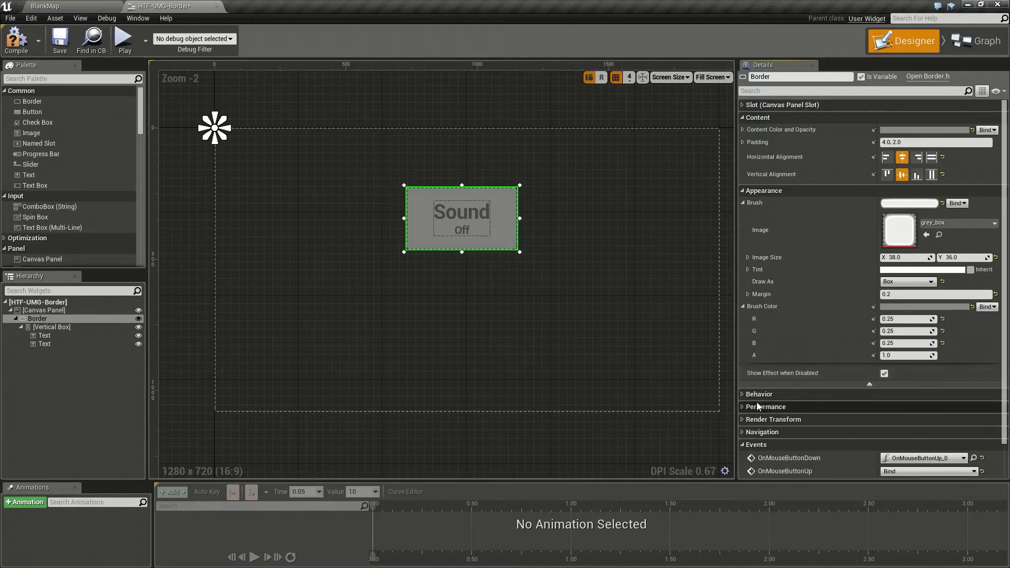
left_click(742, 395)
left_click(742, 395)
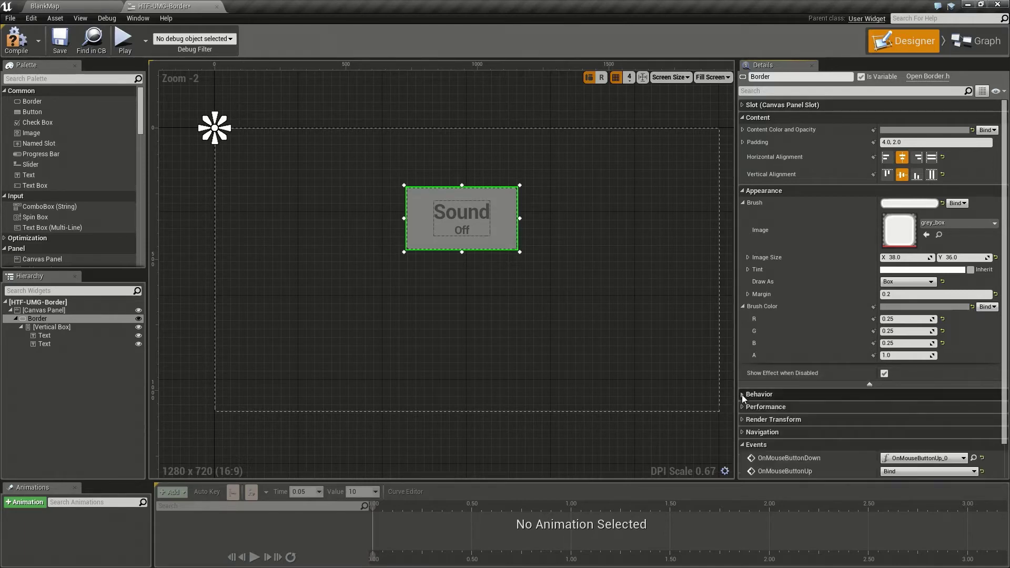
left_click(870, 383)
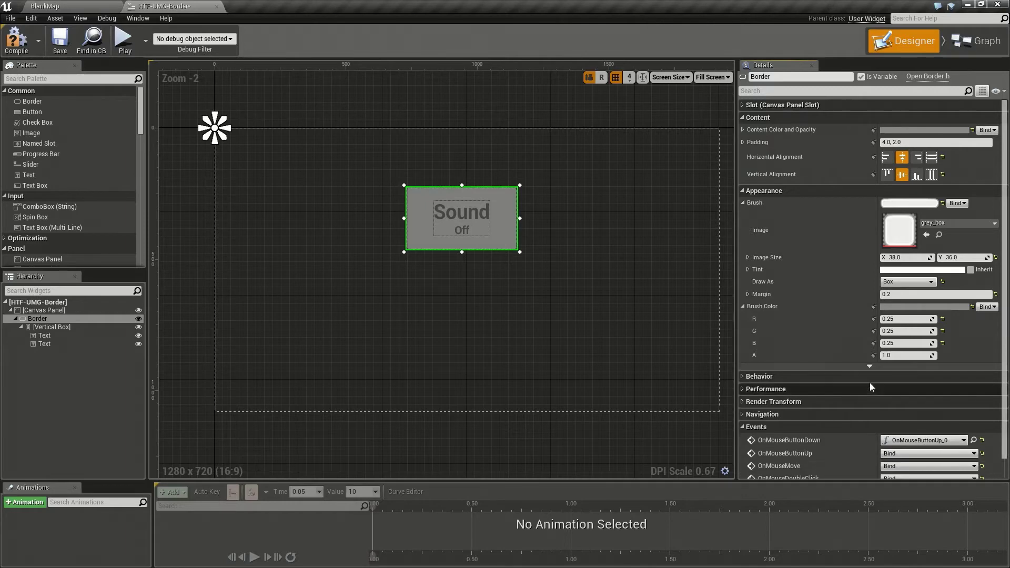
scroll(855, 358, "down", 1)
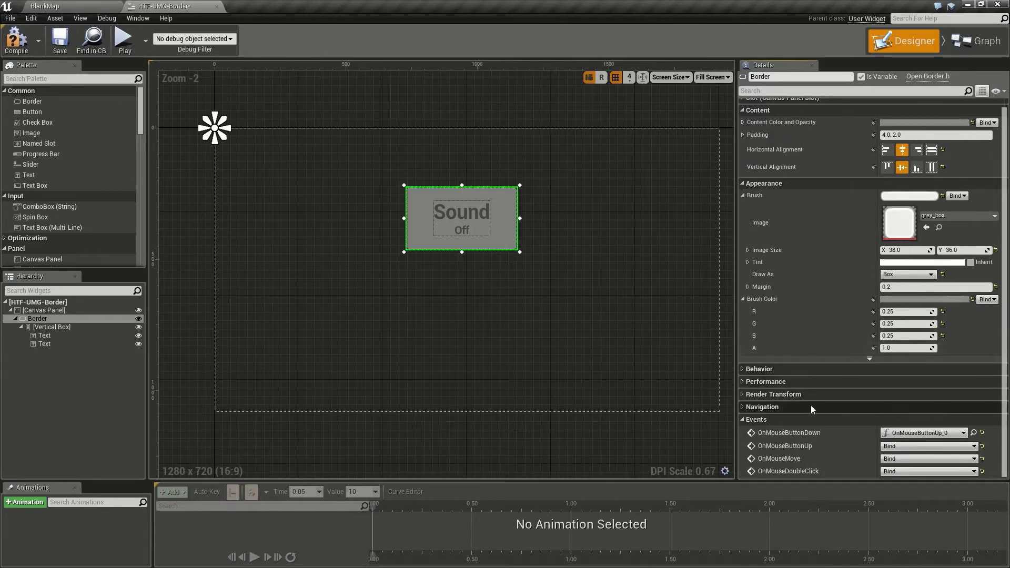
- Run the widget in standalone preview, toggle Sound On/Off repeatedly ending On, then close it
left_click(125, 41)
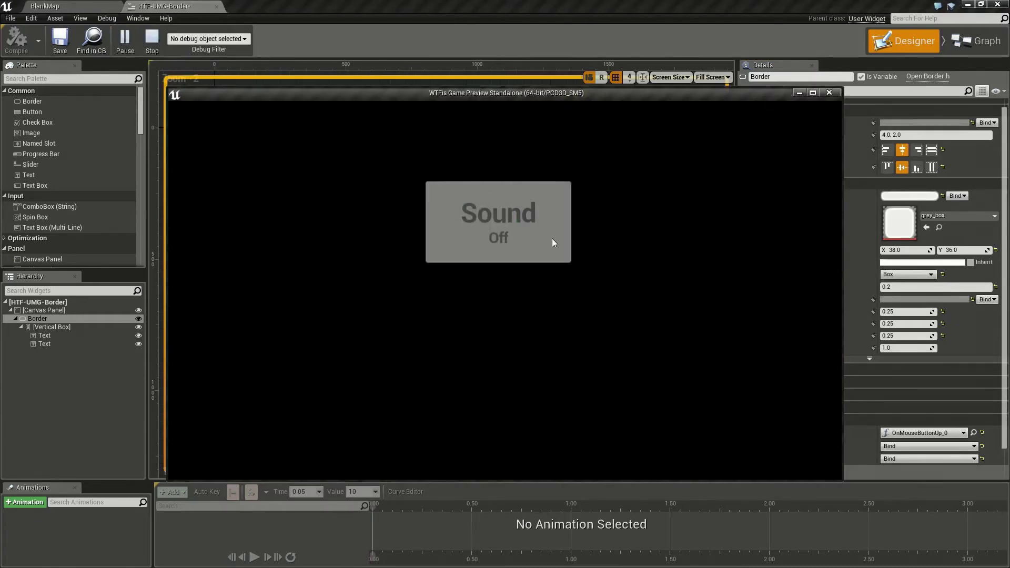
left_click(553, 242)
left_click(559, 240)
left_click(559, 240)
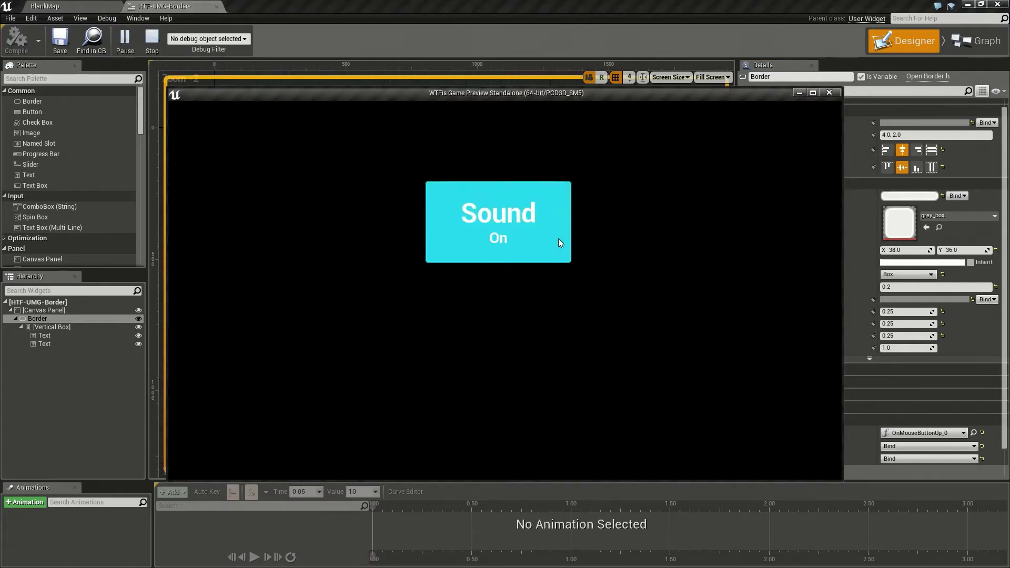
left_click(559, 240)
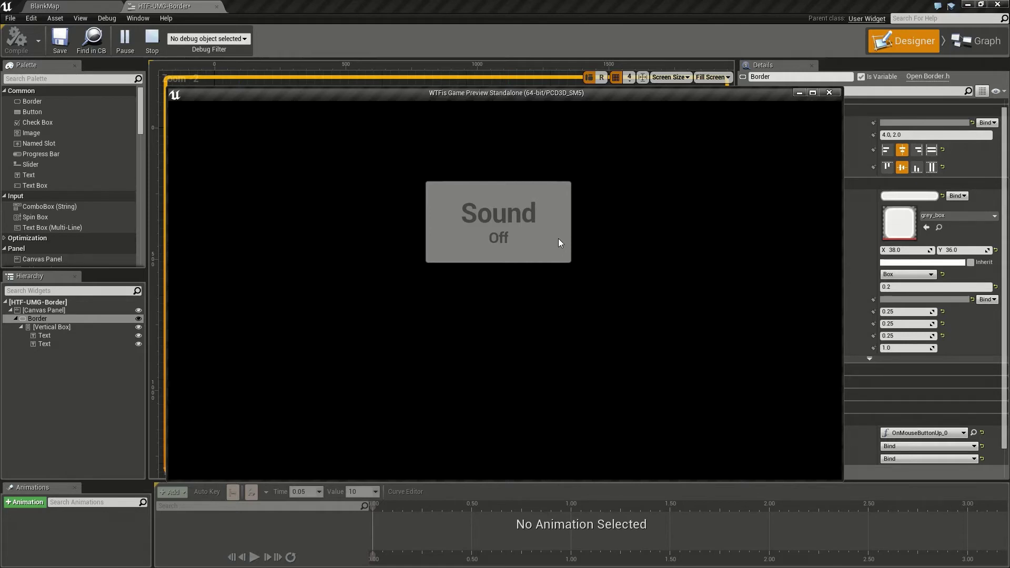
left_click(548, 235)
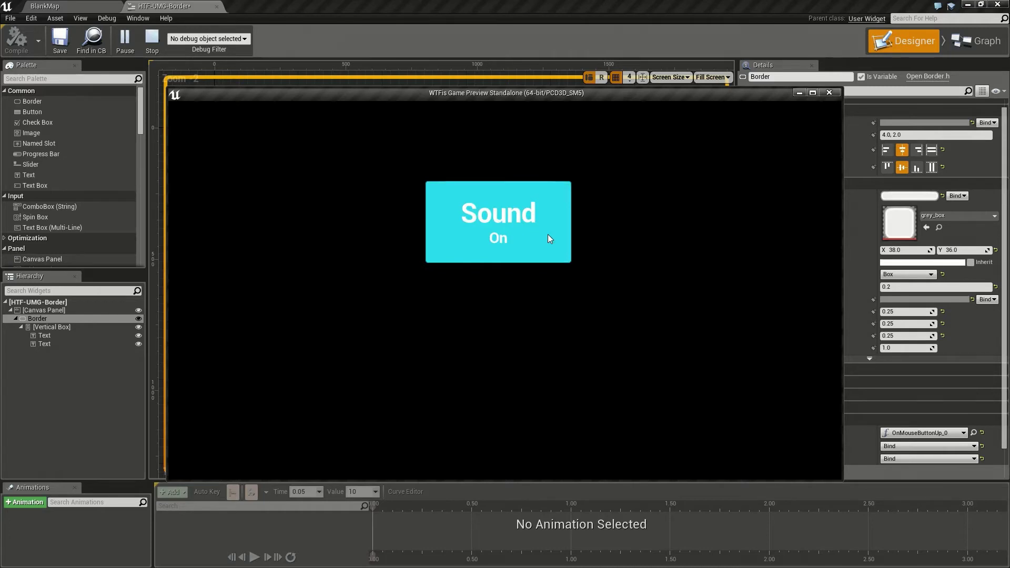
left_click(538, 243)
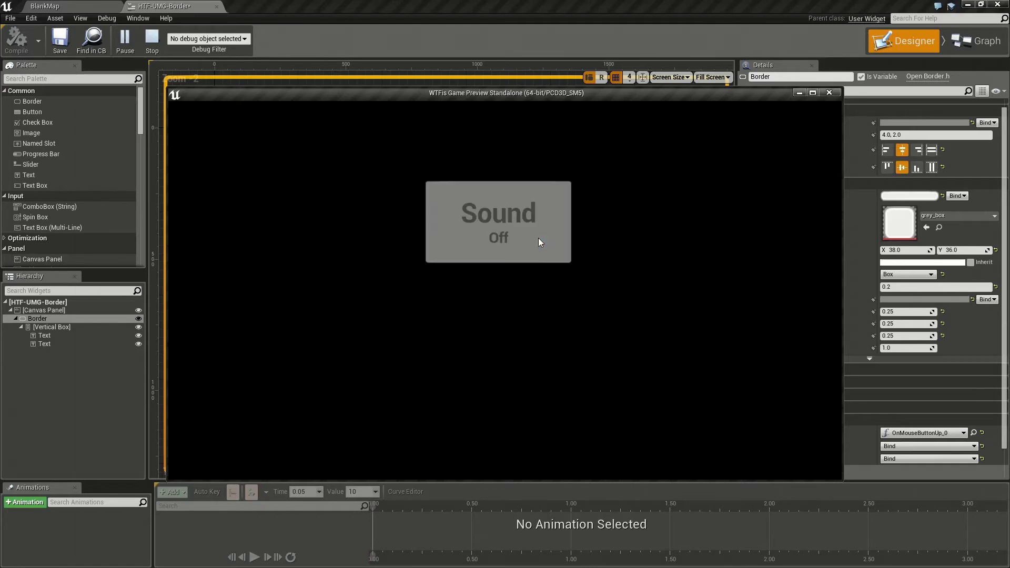
left_click(539, 244)
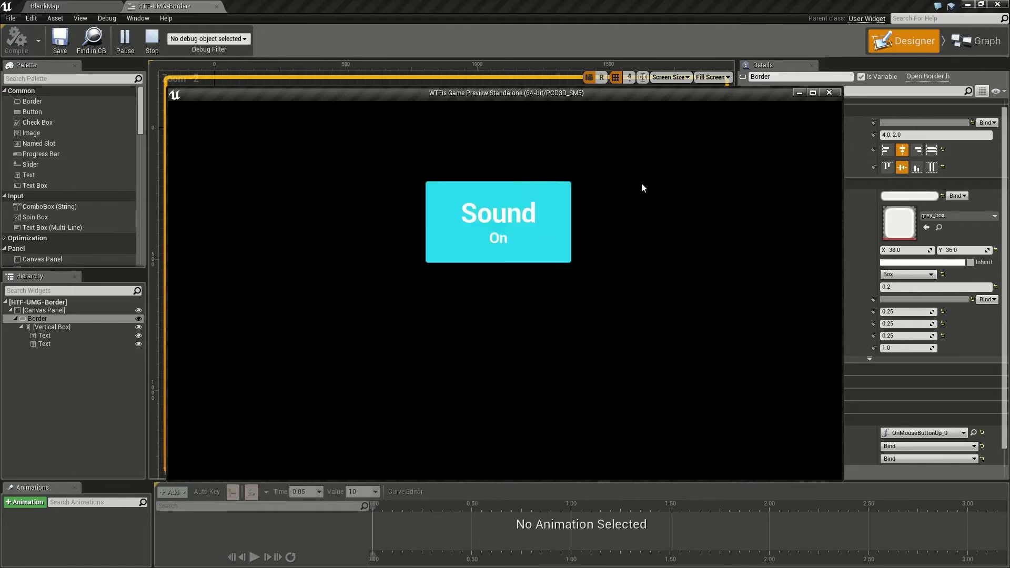
left_click(831, 92)
- Open the OnMouseButtonUp_0 function graph and select its entry node
left_click(970, 37)
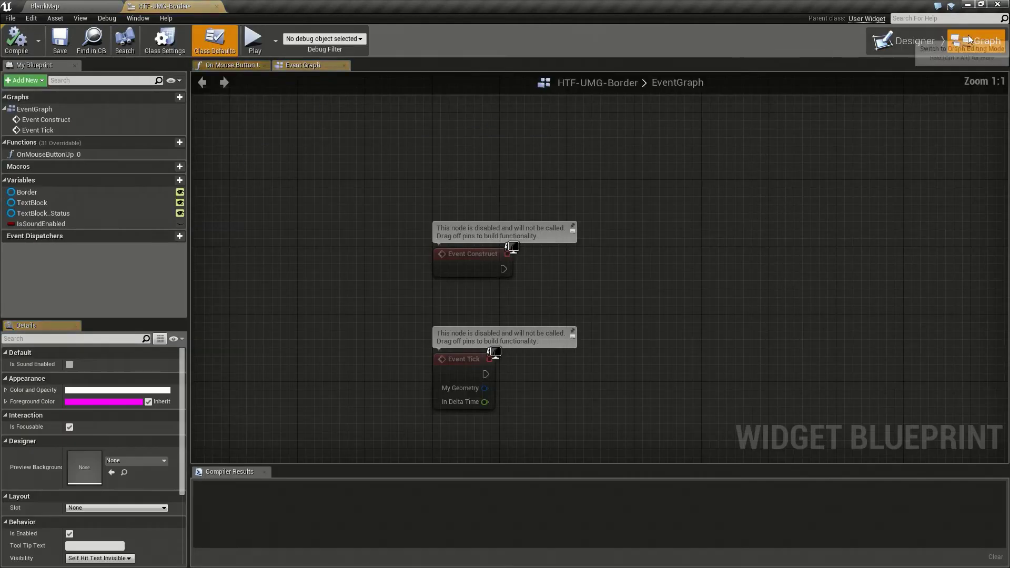
double_click(42, 154)
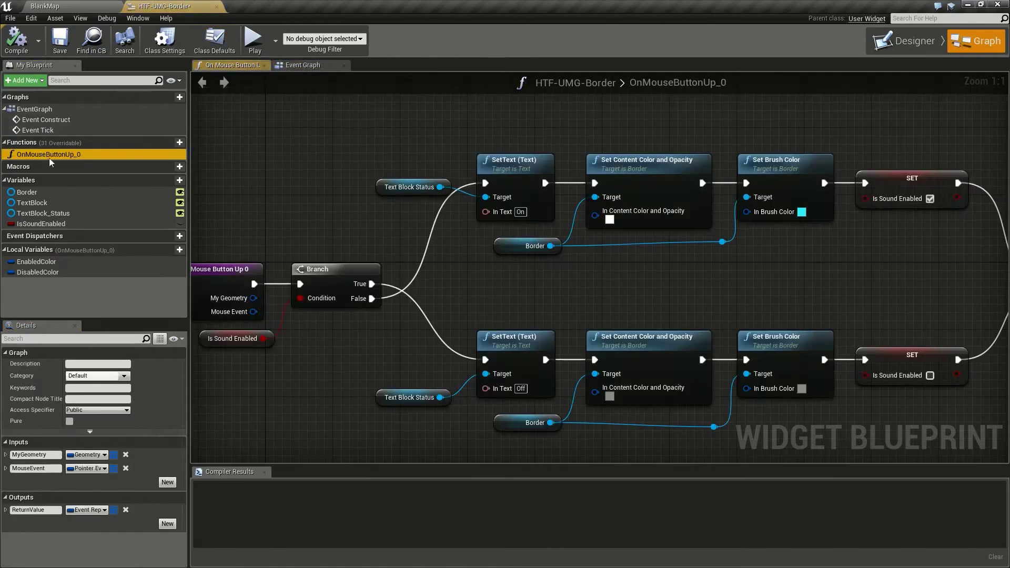
right_click_drag(338, 351, 448, 288)
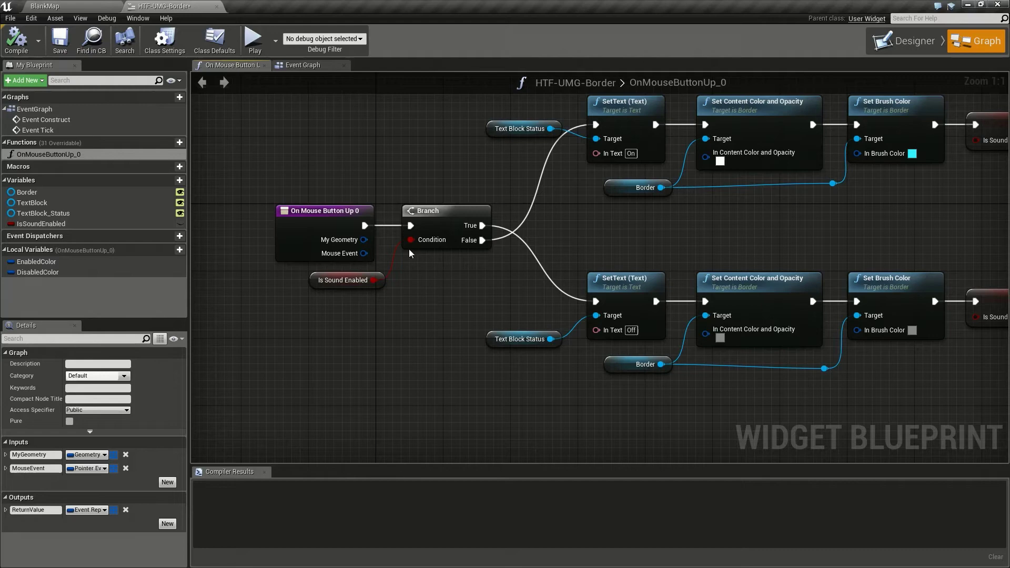
left_click(327, 211)
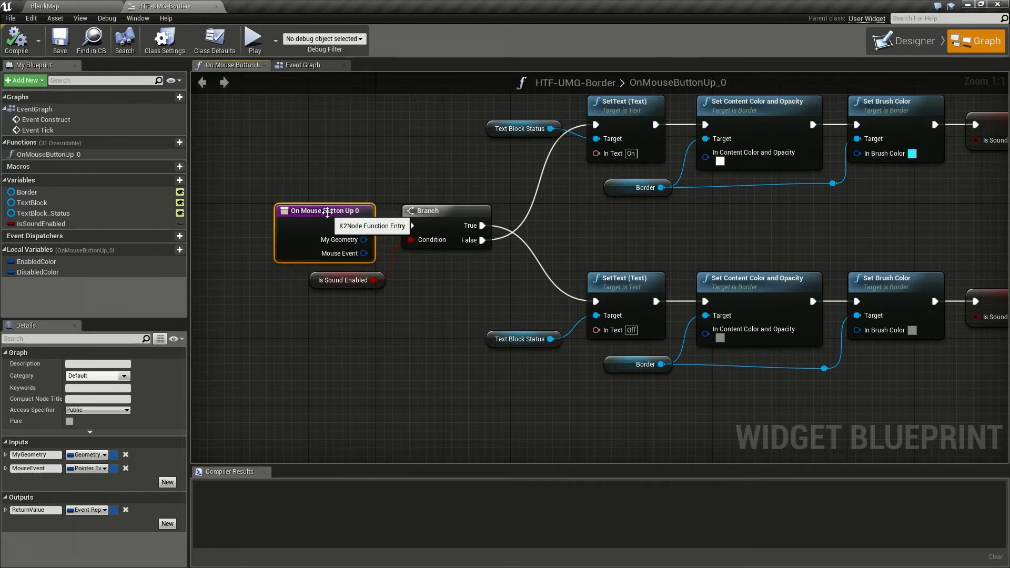
- Check in Designer that the Border's OnMouseButtonDown binding uses this function, then return to the graph
left_click(905, 41)
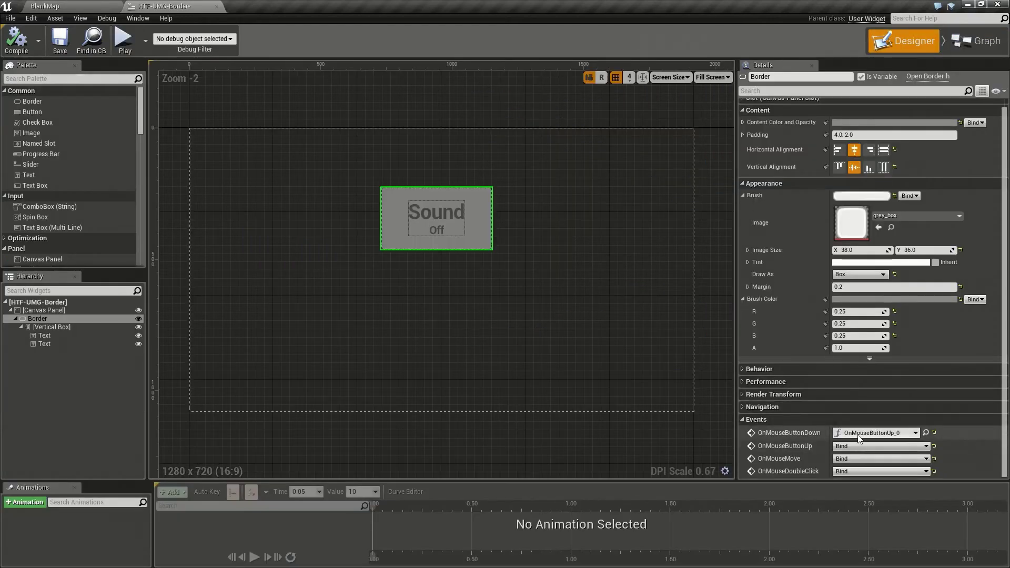
left_click(879, 433)
left_click(962, 445)
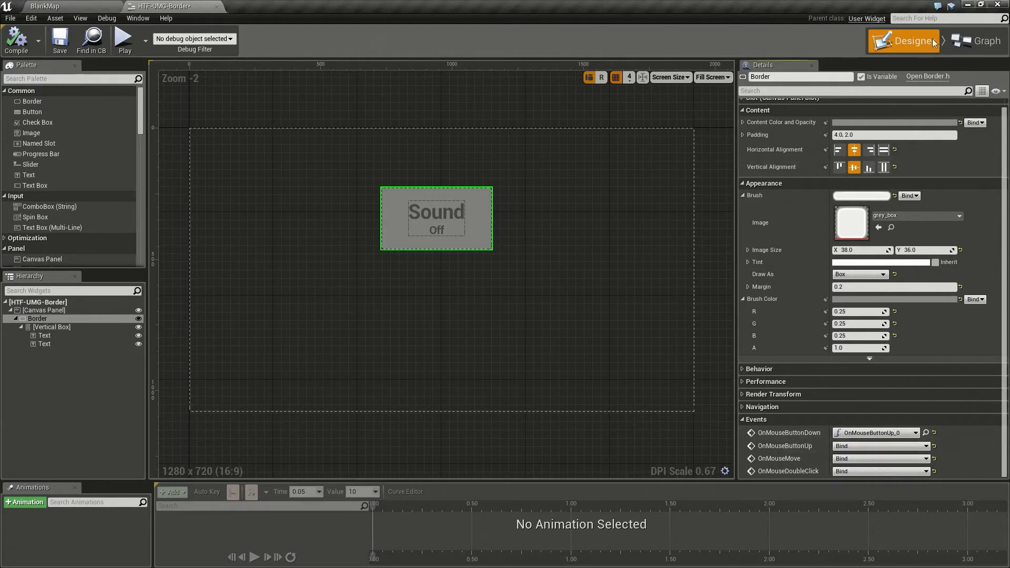
left_click(976, 41)
right_click_drag(354, 316, 311, 298)
left_click(357, 274)
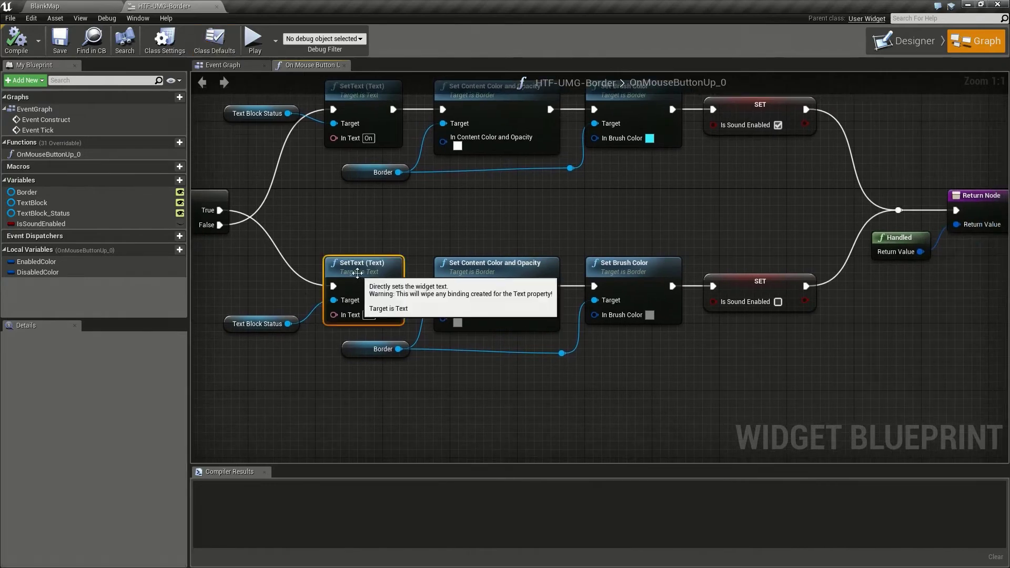
left_click(504, 271)
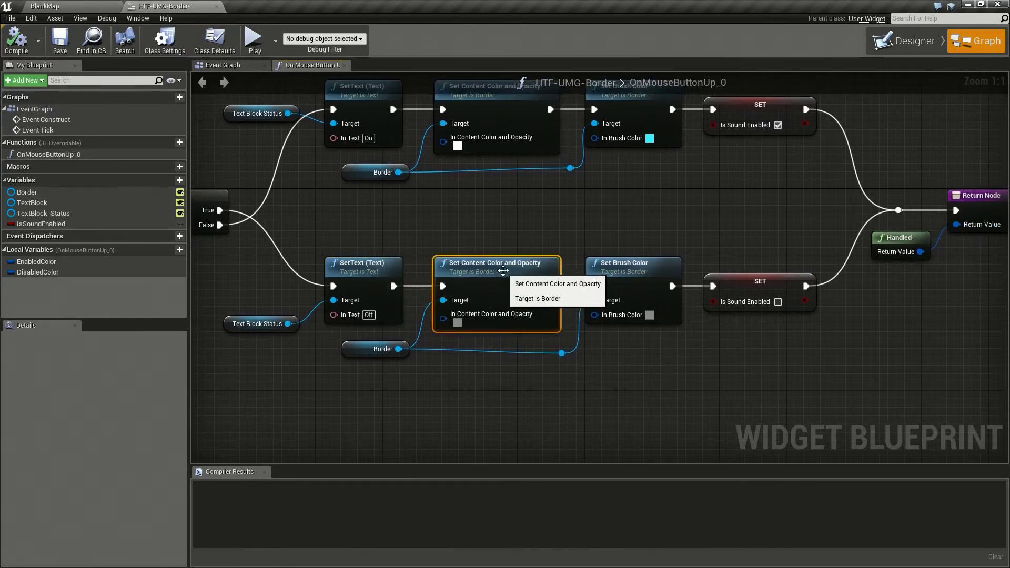
right_click_drag(503, 271, 489, 228)
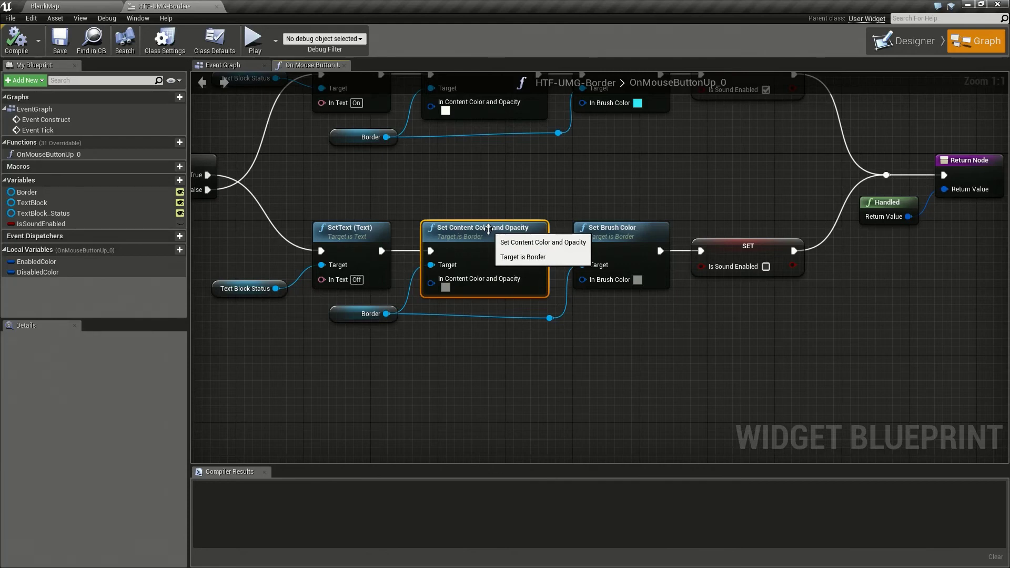
right_click_drag(623, 191, 507, 157)
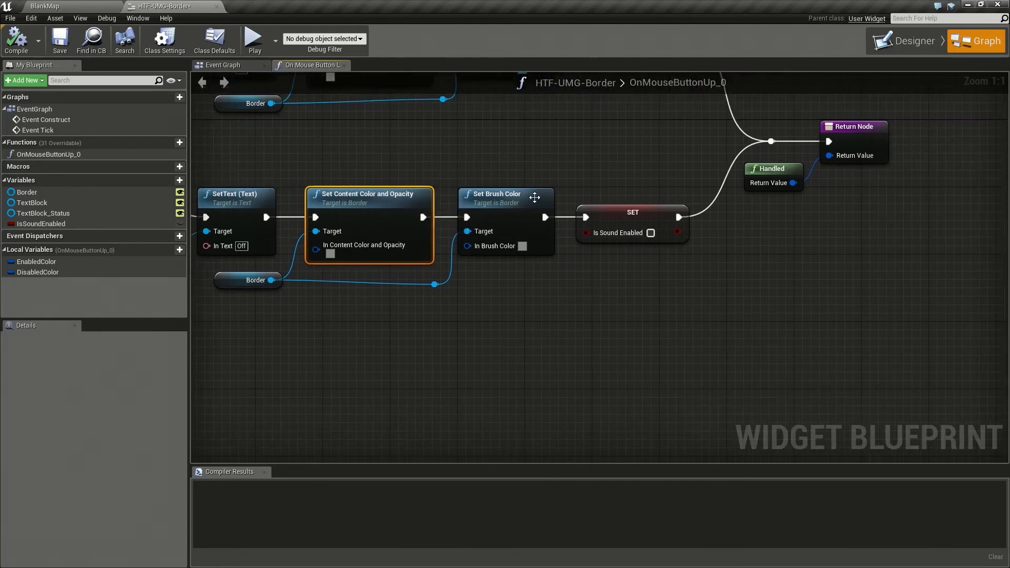
left_click(519, 195)
right_click_drag(585, 160, 534, 261)
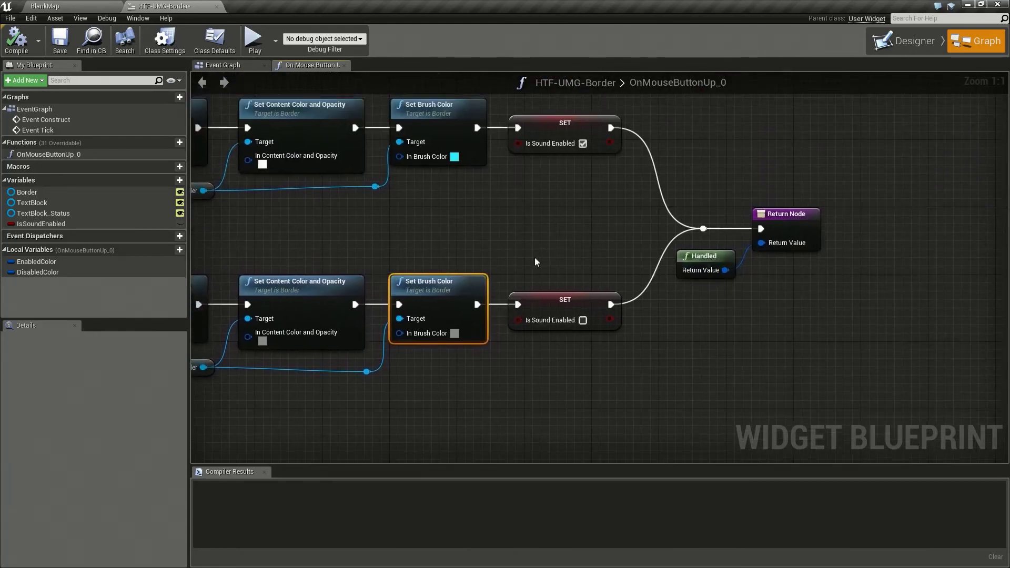
left_click_drag(537, 286, 570, 248)
right_click_drag(570, 248, 902, 290)
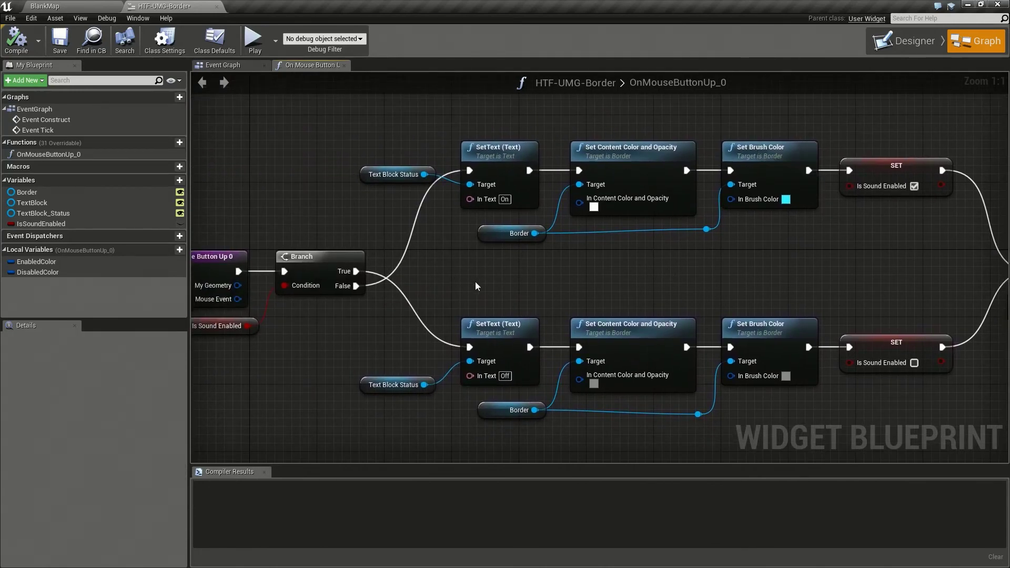
- Change the On branch's brush colour from cyan to light periwinkle blue (hex 667CFFFF)
right_click_drag(478, 286, 409, 289)
left_click(717, 201)
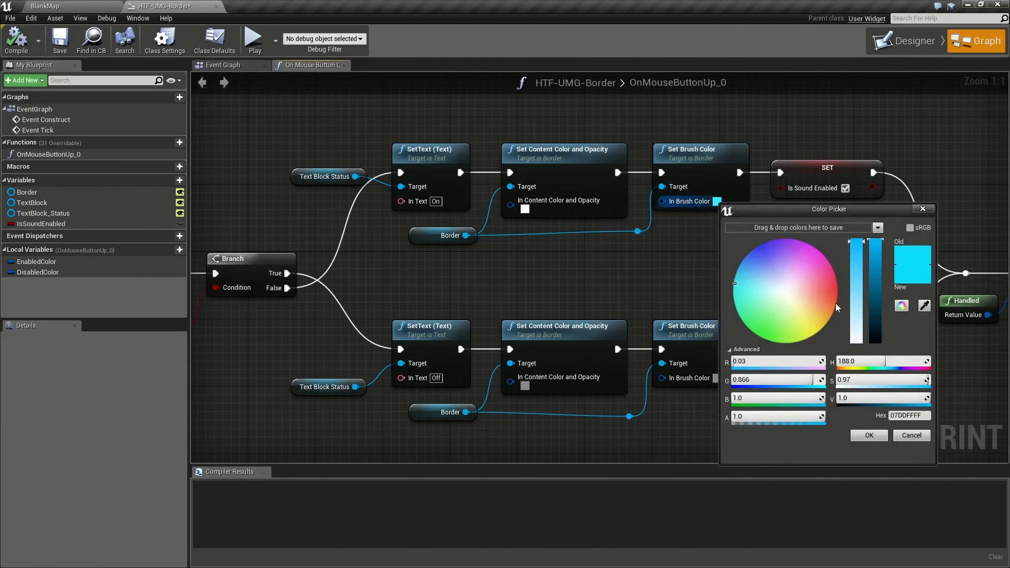
mouse_move(763, 281)
left_mouse_down()
mouse_move(761, 248)
mouse_move(764, 264)
left_mouse_up()
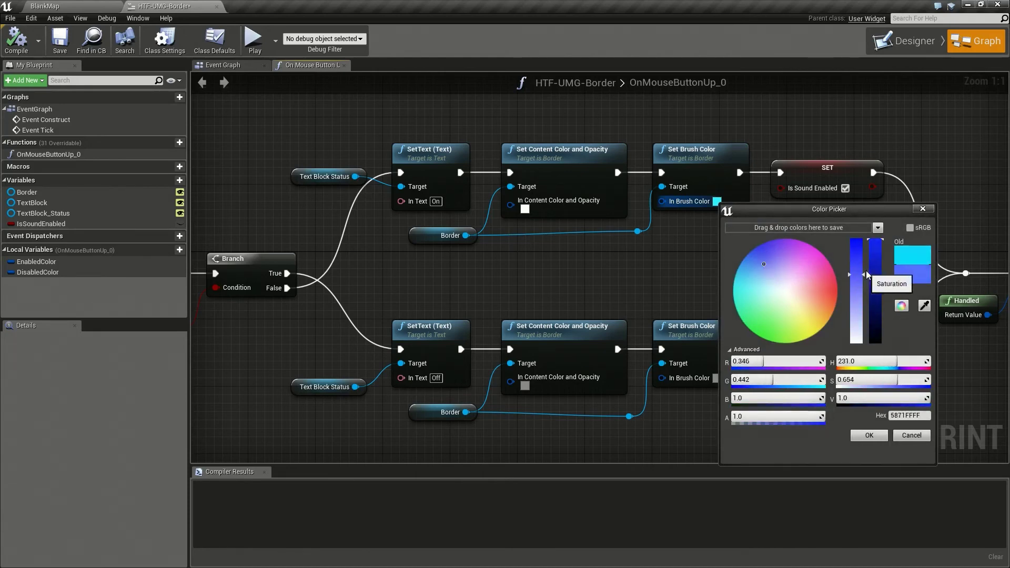
left_click_drag(867, 275, 868, 280)
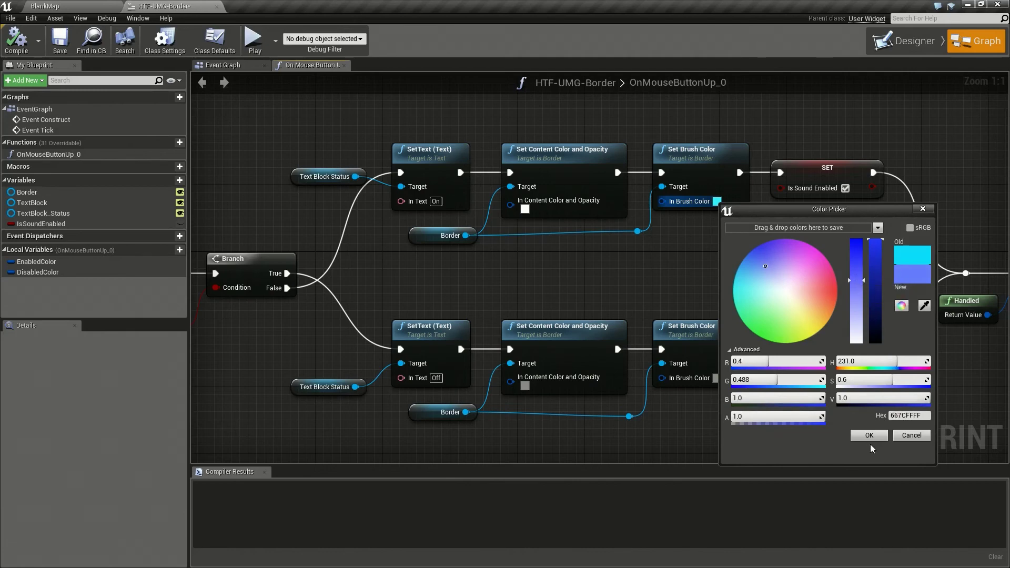
left_click(869, 435)
- Play the widget, toggle Sound On, Off and On again, then close the preview
left_click(262, 48)
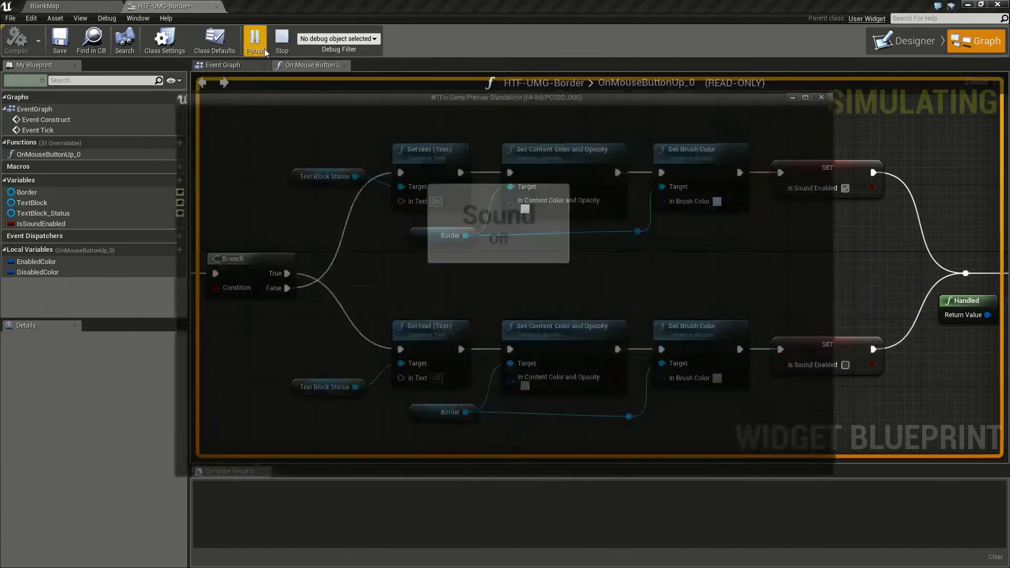
left_click(562, 259)
left_click(557, 252)
left_click(560, 244)
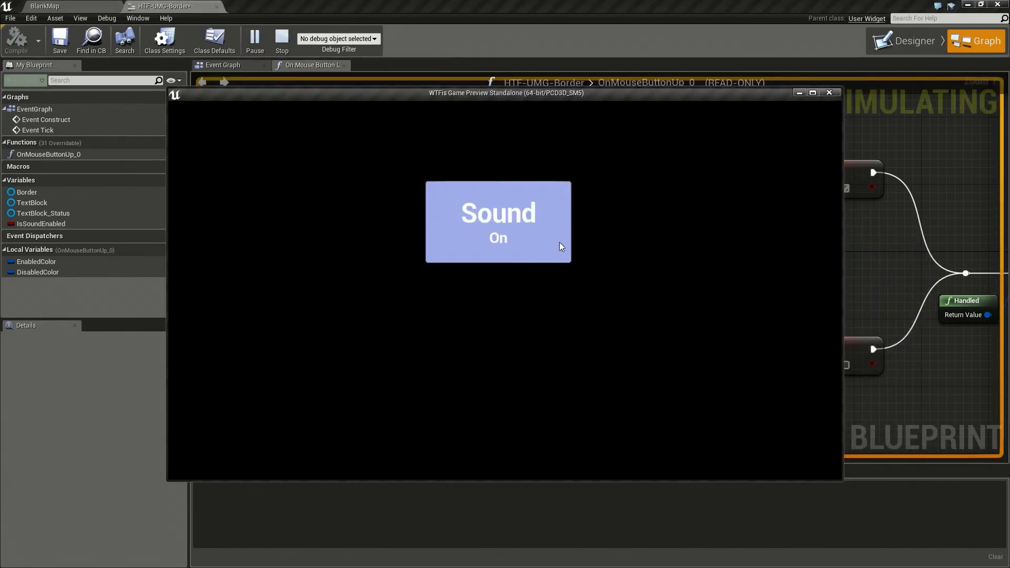
left_click(829, 92)
right_click_drag(559, 325, 609, 256)
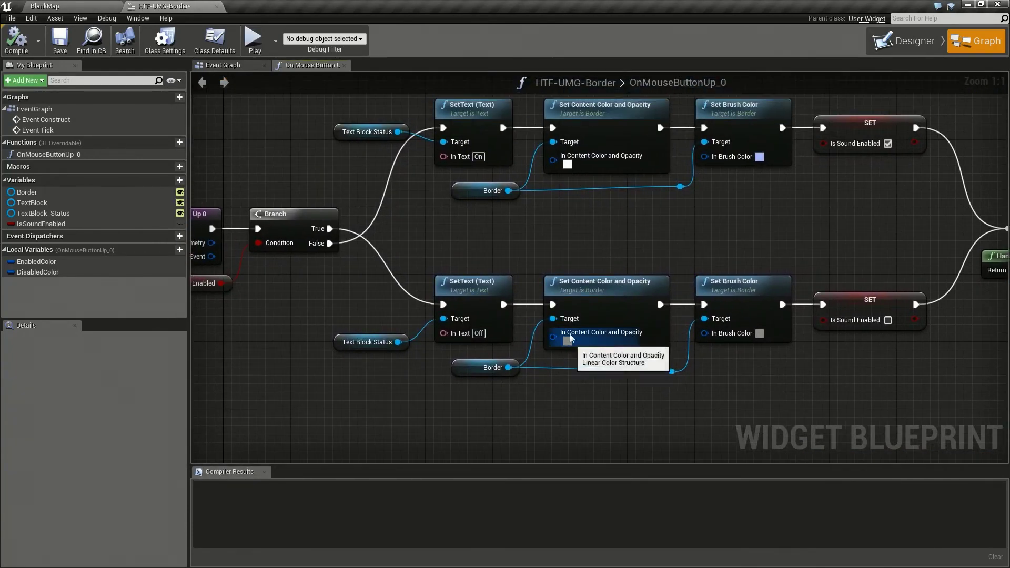
- Set the On branch's text content colour to pink
left_click(567, 164)
left_click_drag(646, 257, 725, 231)
left_click(718, 401)
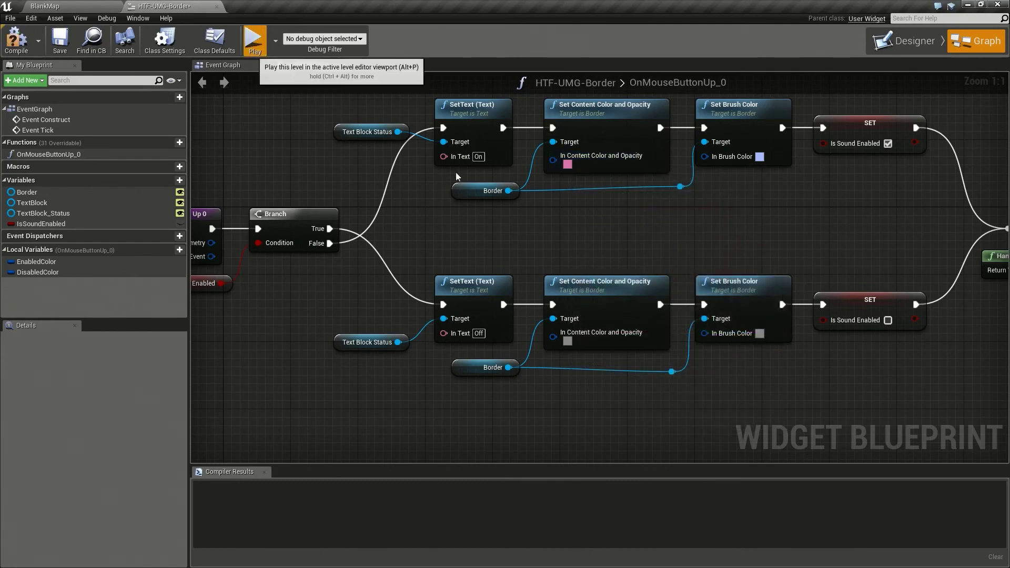
- Preview the widget, toggle Sound Off, close the preview and return to the Designer
left_click(254, 39)
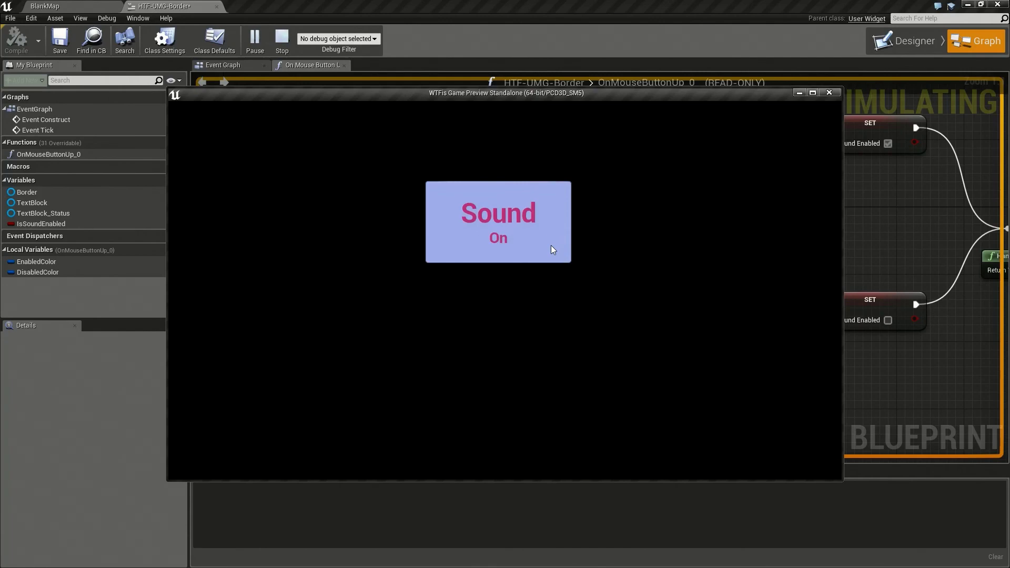
left_click(551, 248)
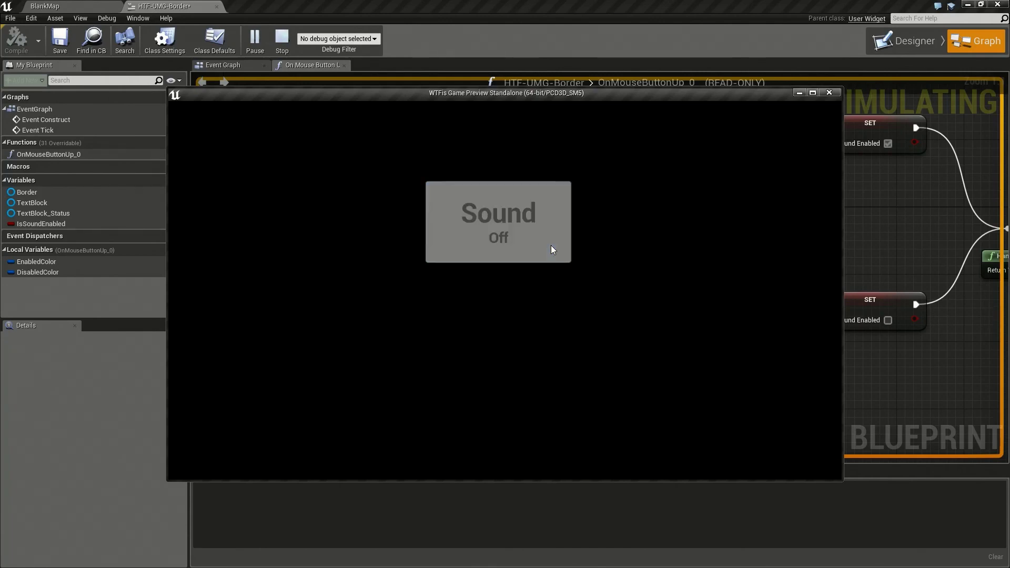
left_click(830, 93)
left_click(884, 43)
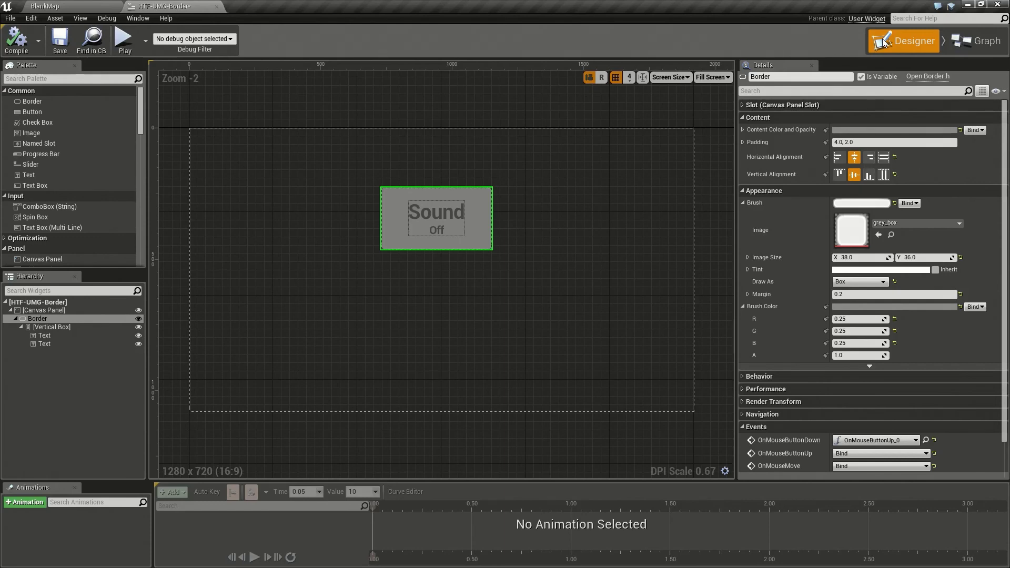
- Select the root CanvasPanel_23 on the designer canvas to show its properties
right_click_drag(502, 288, 510, 321)
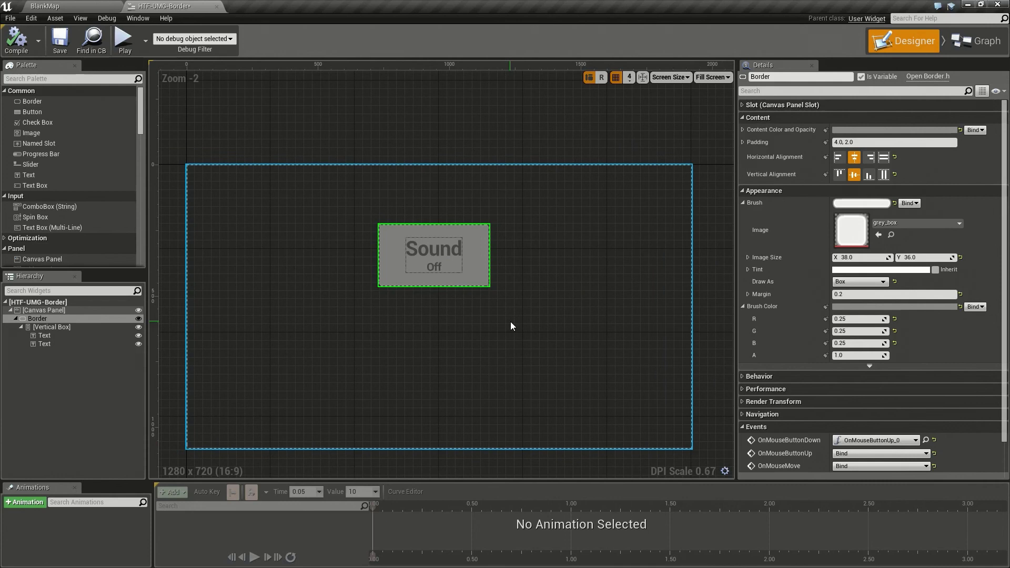
left_click(511, 327)
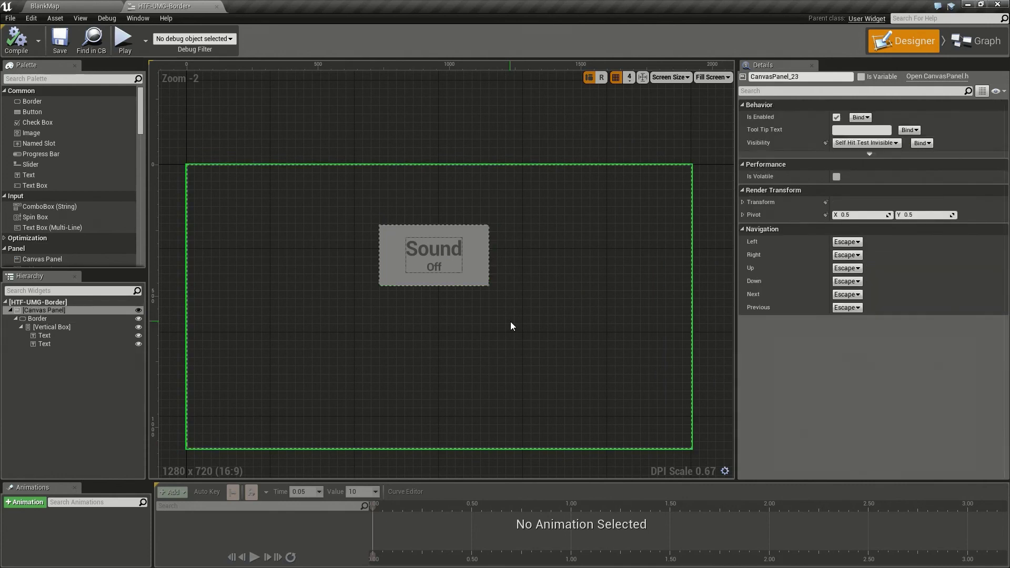